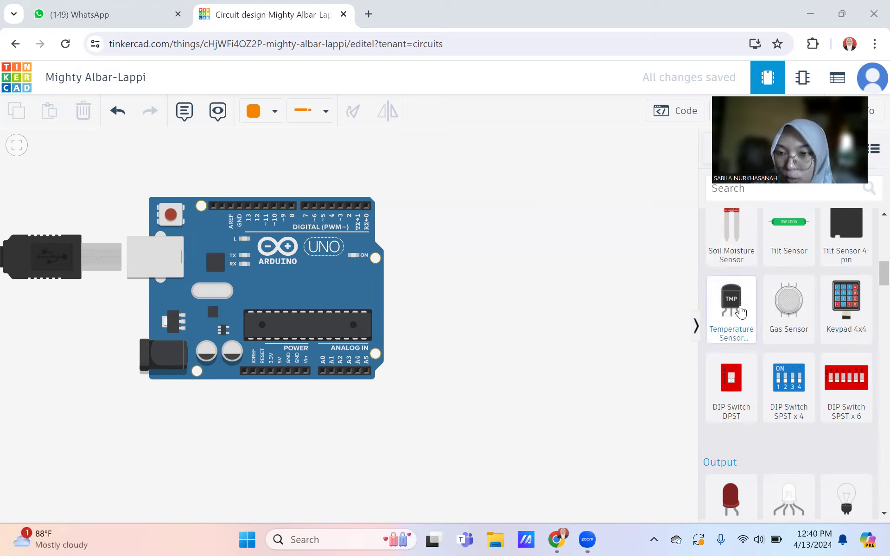
- Place a TMP36 temperature sensor beside the Arduino Uno and wire its power pin to the board's 5V pin
click(741, 312)
drag(741, 311, 581, 296)
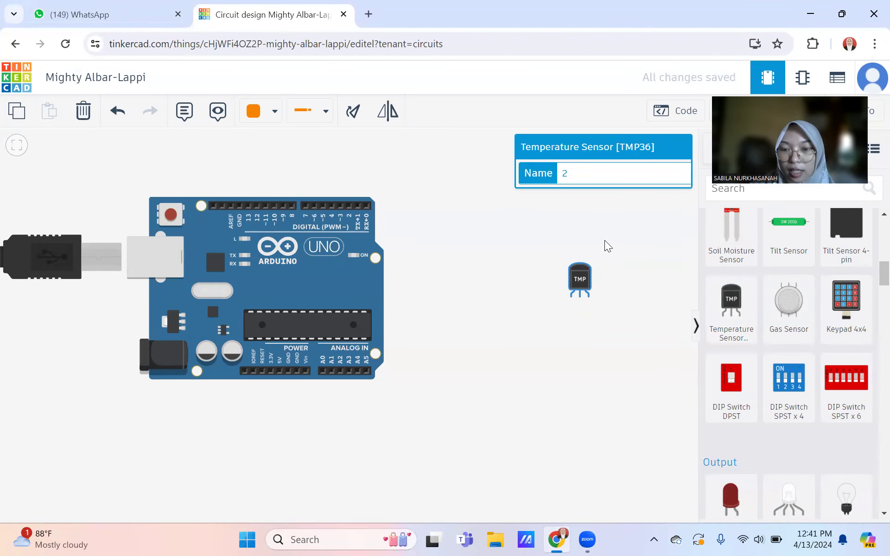
click(572, 295)
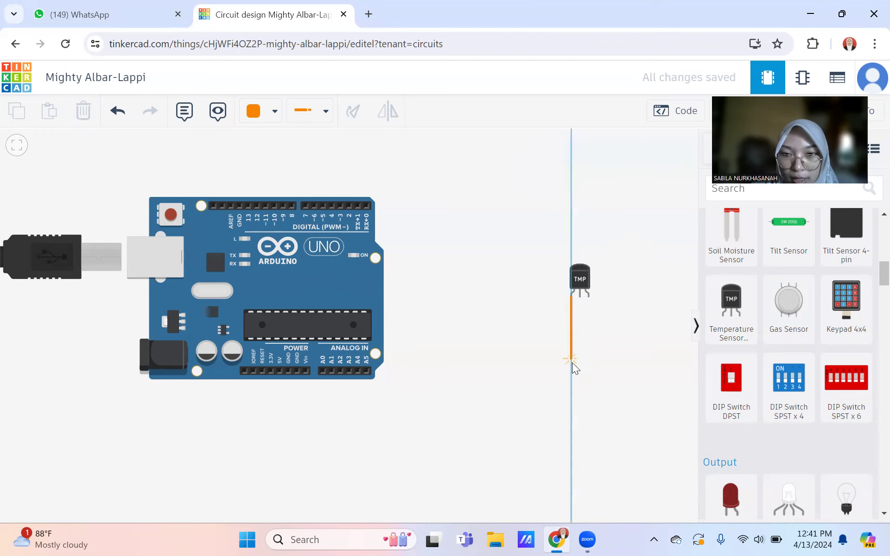
click(572, 388)
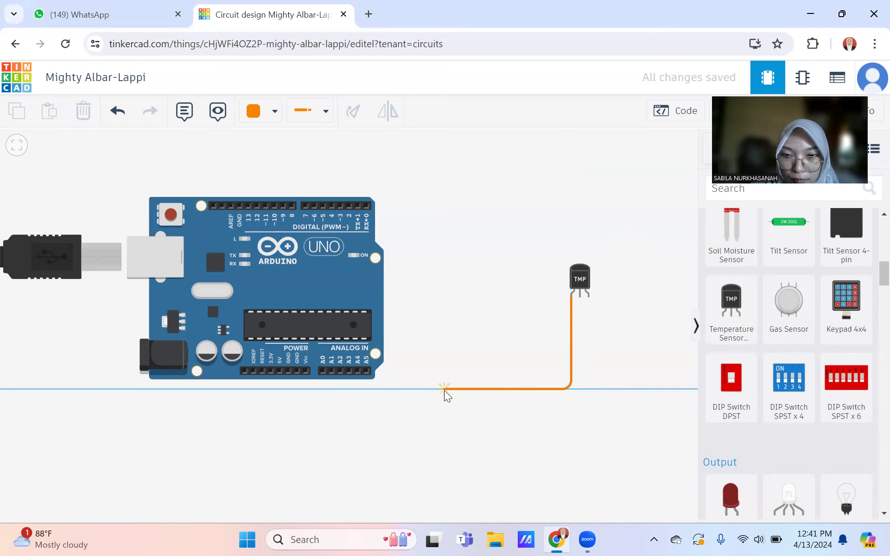
click(281, 389)
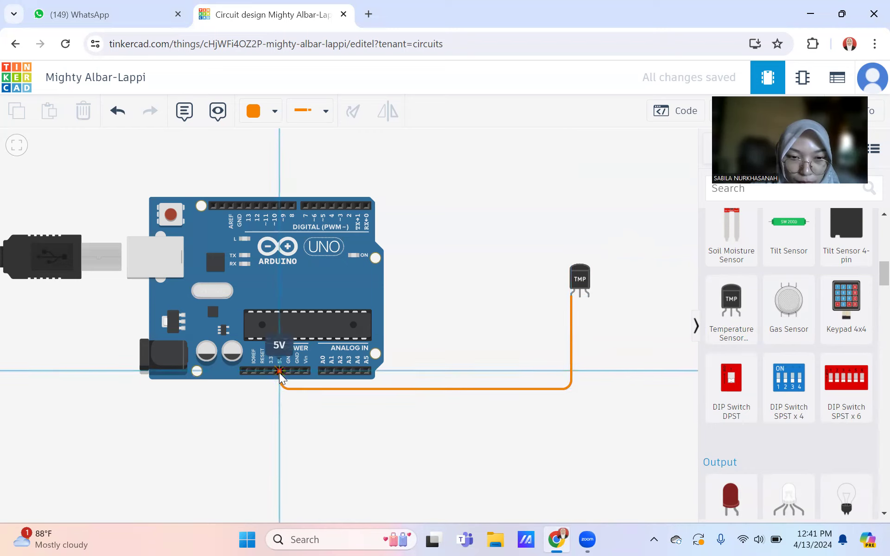
click(280, 373)
drag(283, 389, 281, 388)
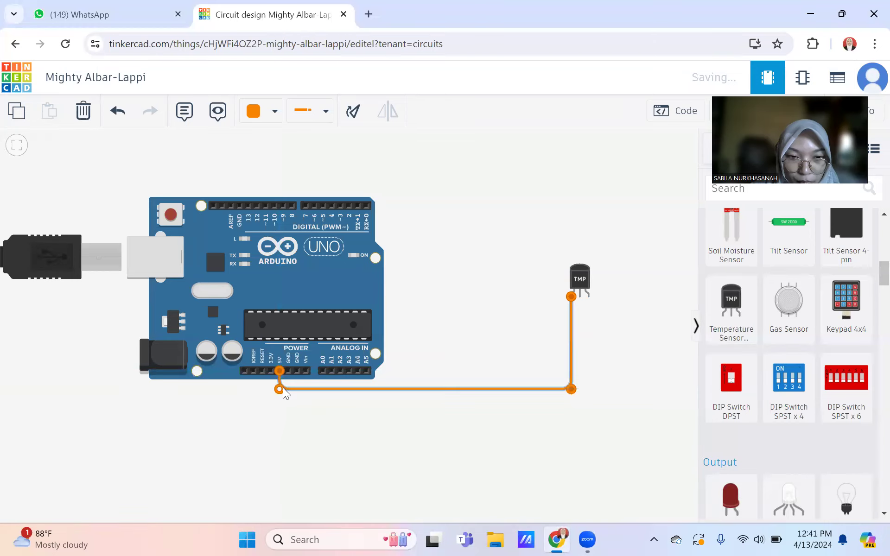
- Wire the temperature sensor's middle output pin to analog pin A0, routing the wire below the 5V wire
click(581, 297)
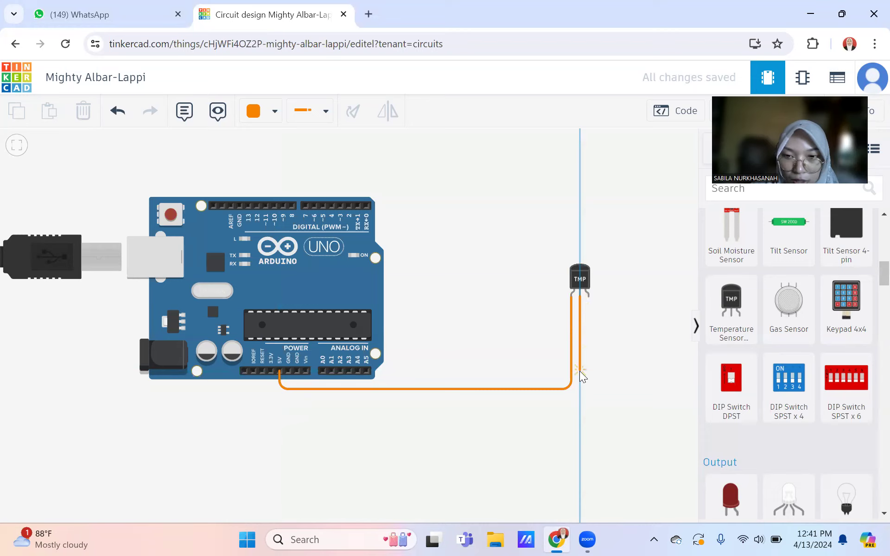
click(581, 406)
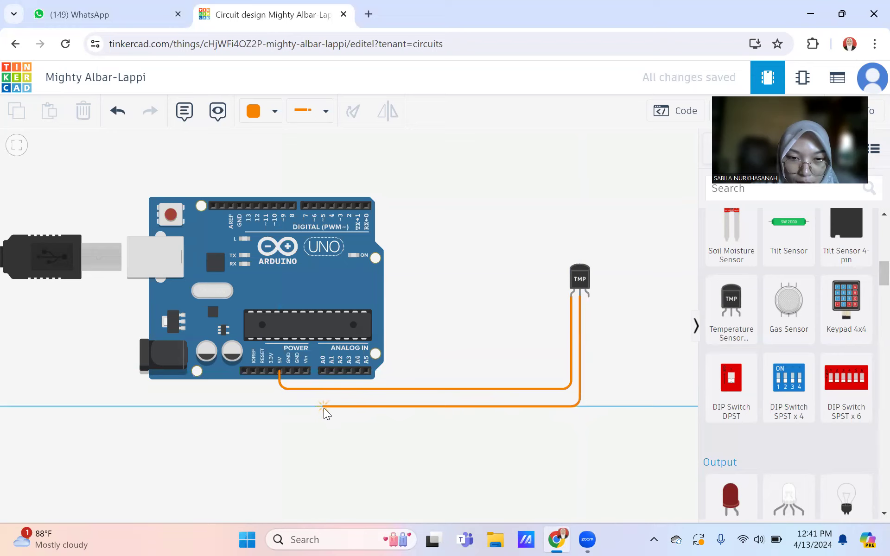
click(324, 406)
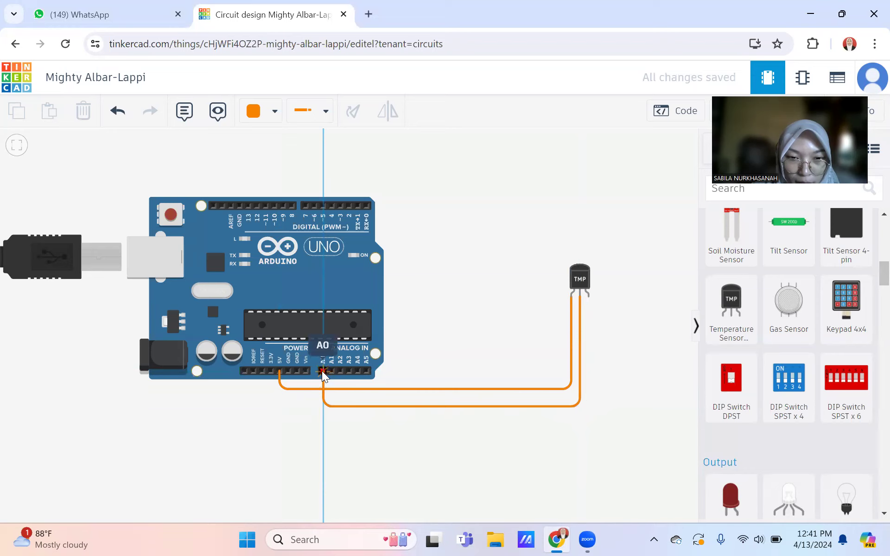
click(321, 371)
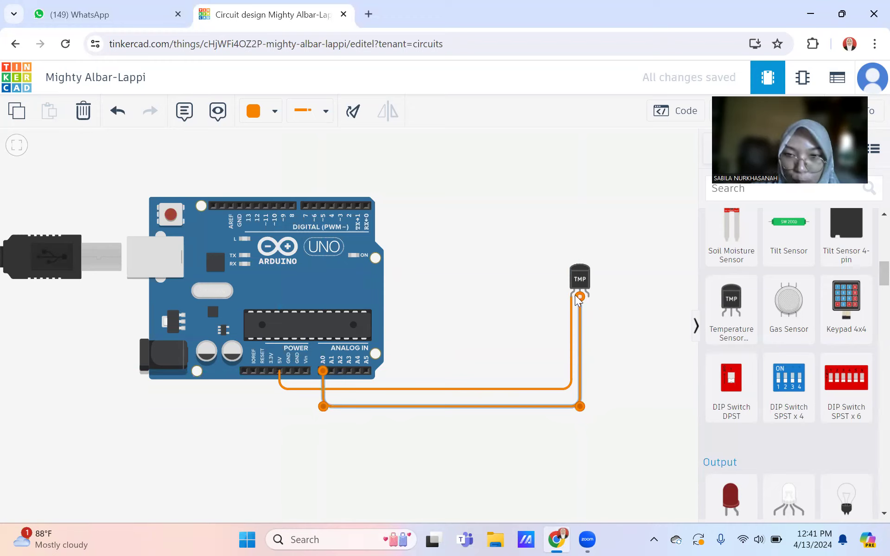
- Wire the temperature sensor's GND pin to the Arduino's power-header GND pin next to 5V, routing it below the other wires
click(590, 296)
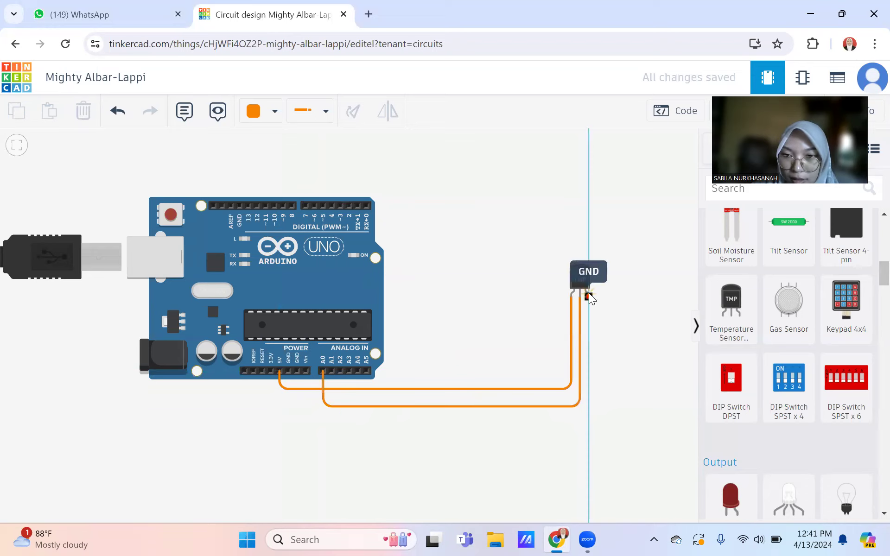
click(591, 424)
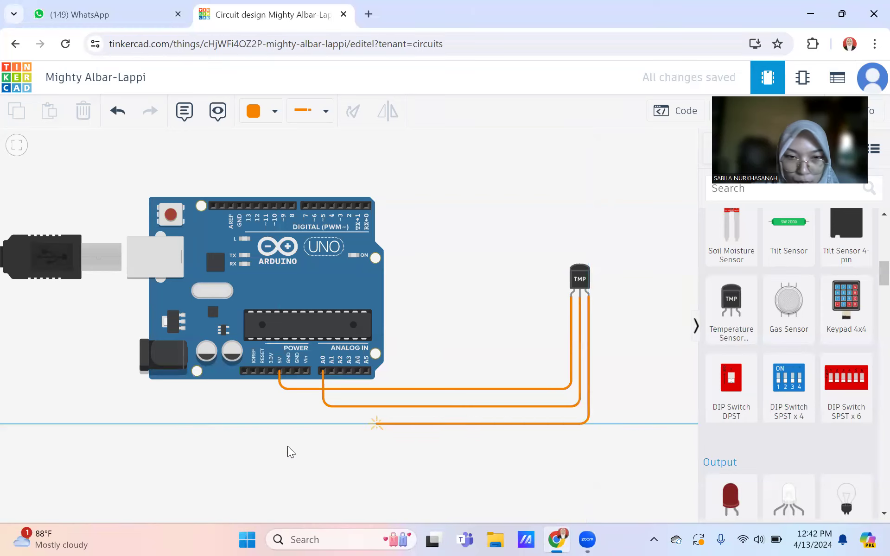
click(289, 423)
click(288, 373)
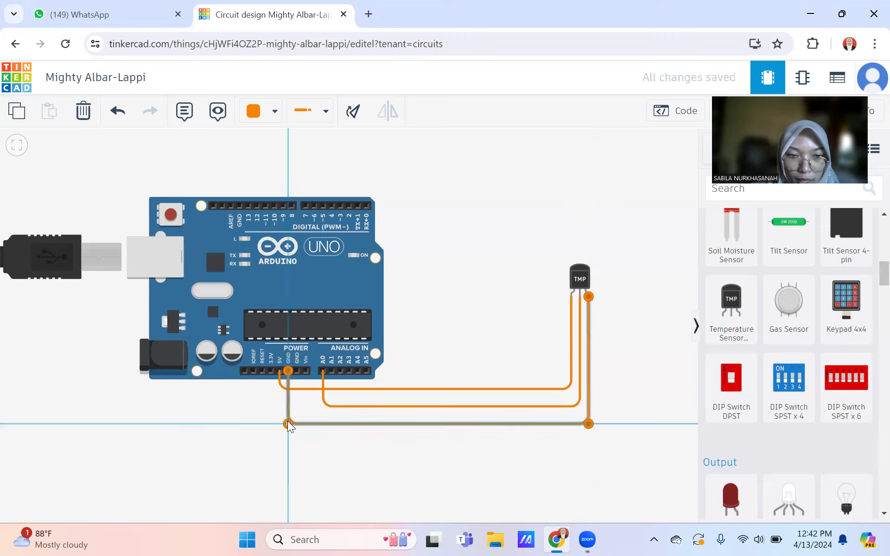
- Colour the ground wire black and the 5V wire red
click(275, 113)
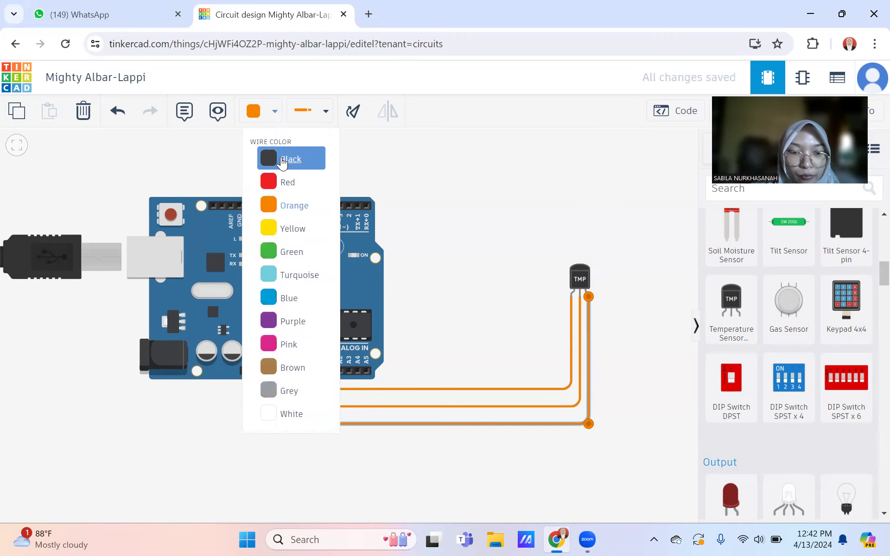
click(283, 162)
click(345, 386)
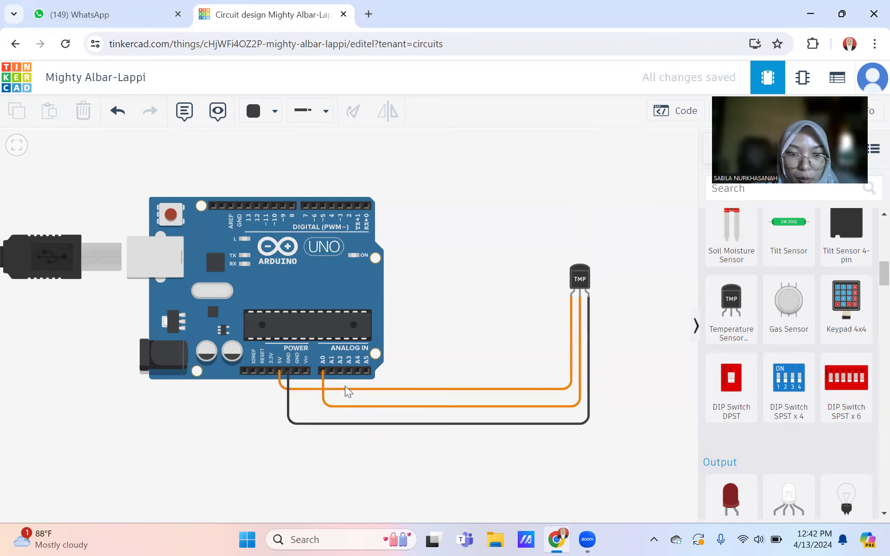
click(347, 388)
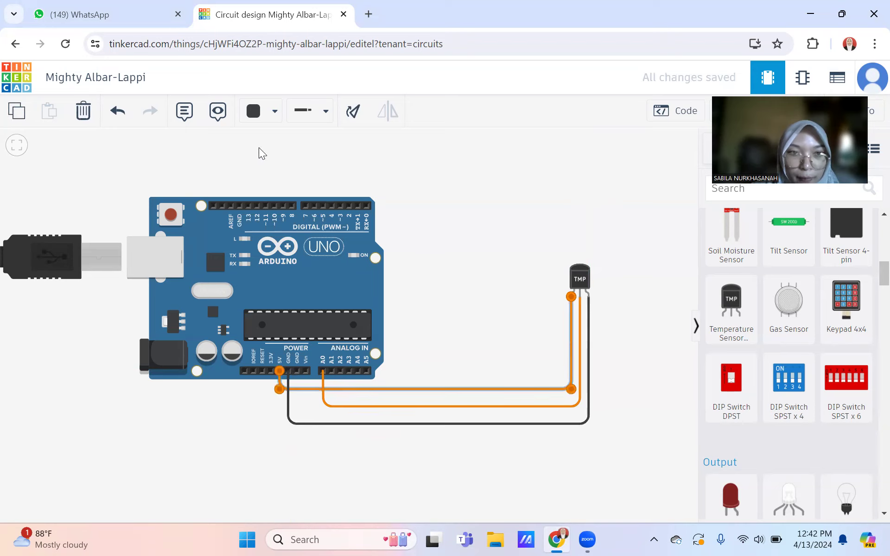
click(274, 116)
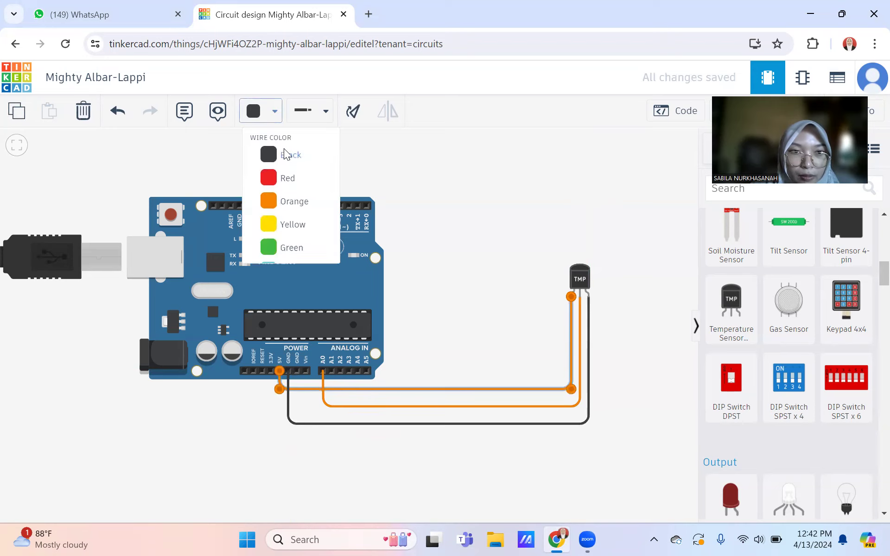
click(286, 183)
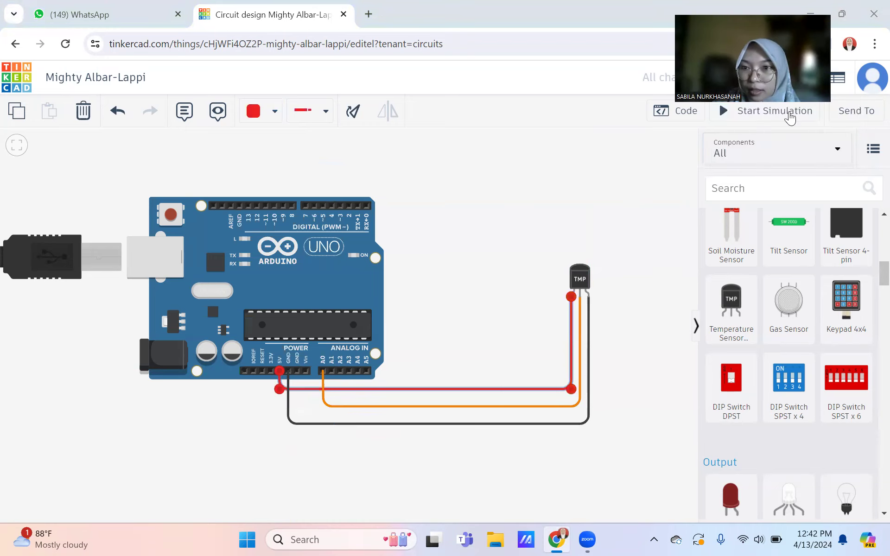
- Paste the copied Arduino sketch, which reads the TMP36 on A0 and prints Celsius temperature to serial, into the code editor
click(677, 117)
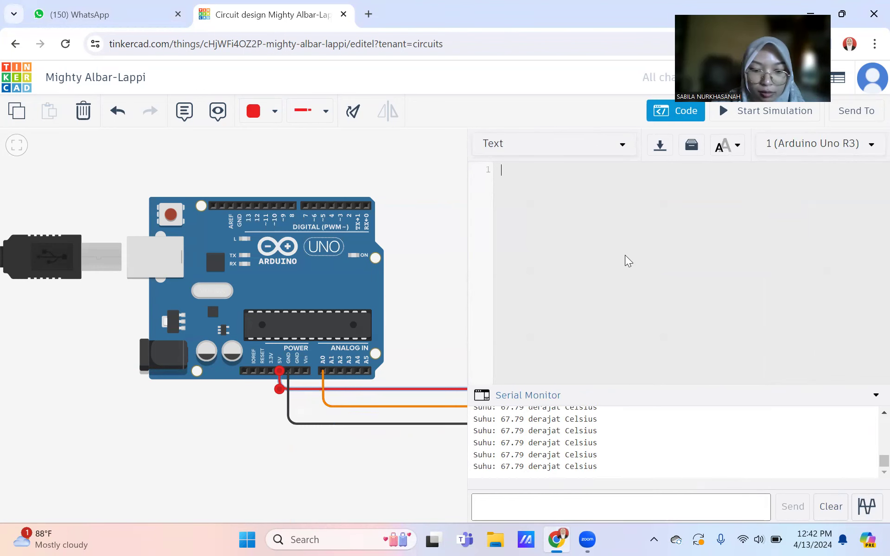
key(ctrl+v)
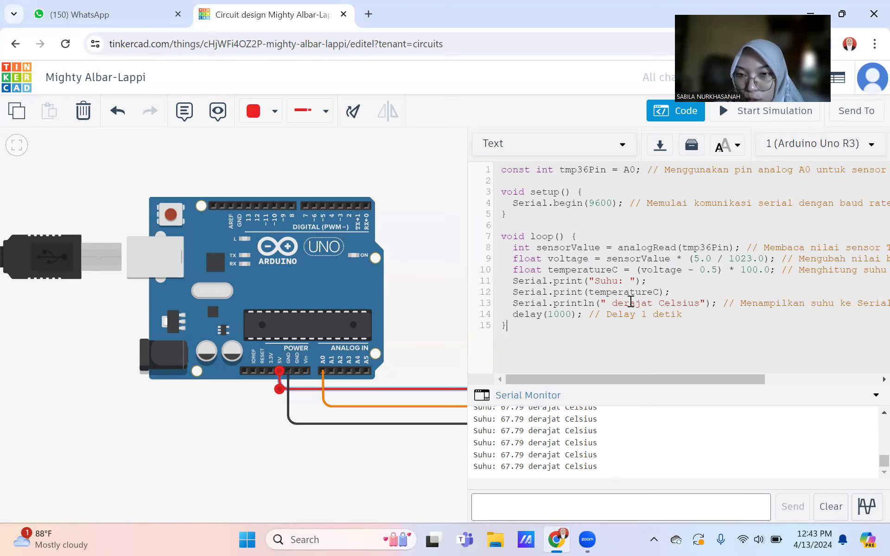
- Start the simulation and vary the sensor's temperature to about 50, 76 and 22 °C
drag(402, 325, 267, 301)
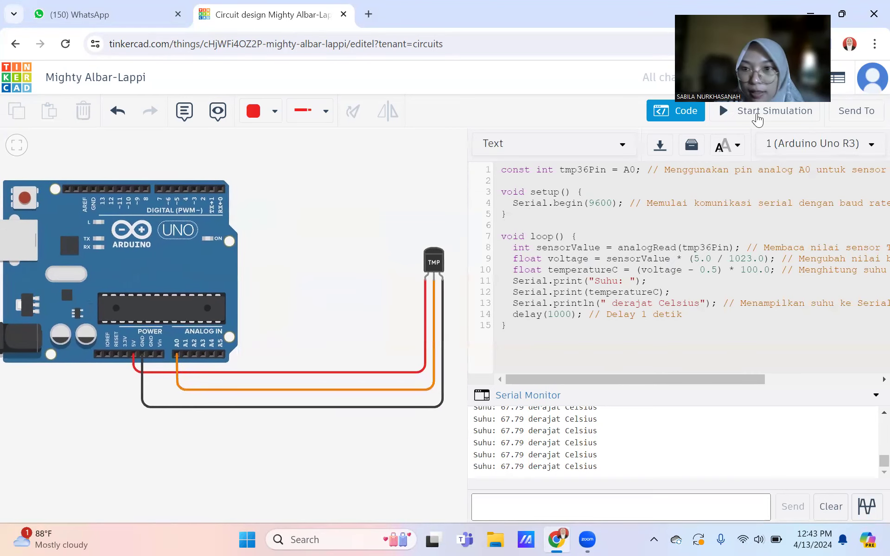
click(758, 114)
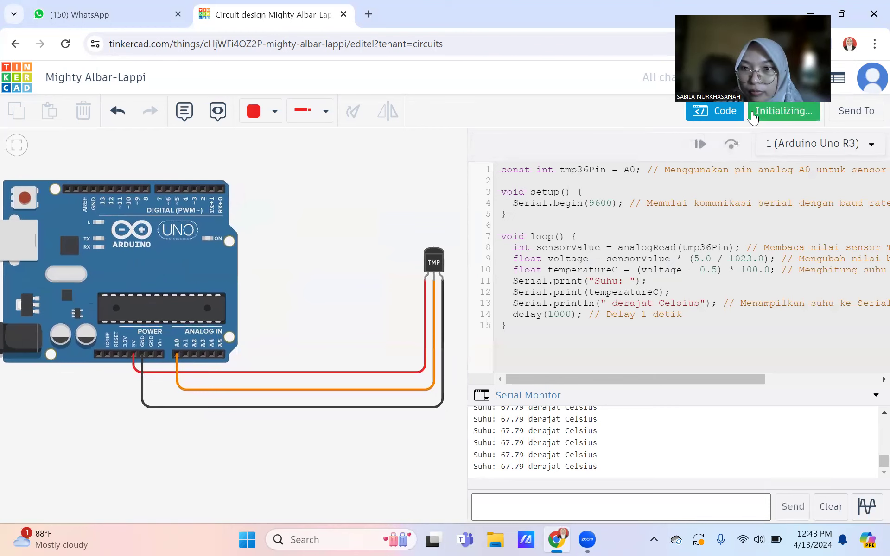
click(431, 264)
drag(430, 237, 438, 238)
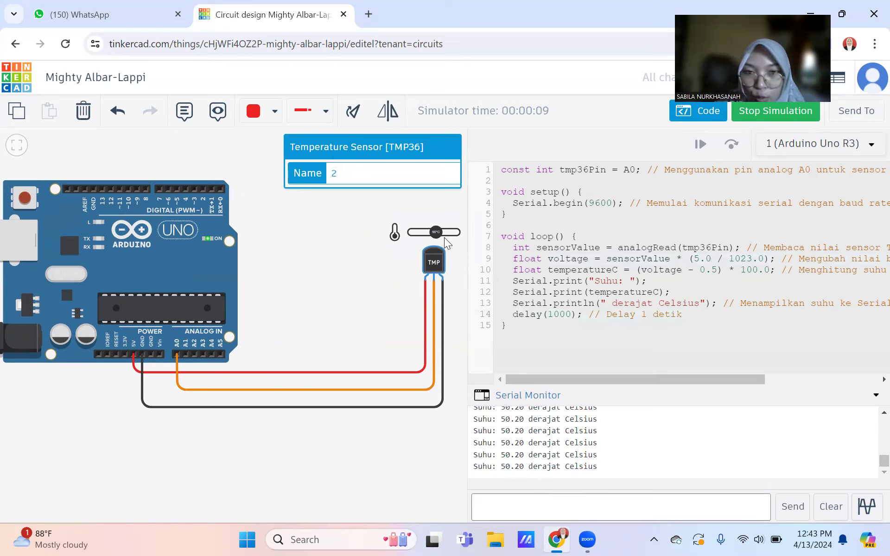
mouse_move(437, 233)
mouse_down()
mouse_move(450, 235)
mouse_move(443, 234)
mouse_up()
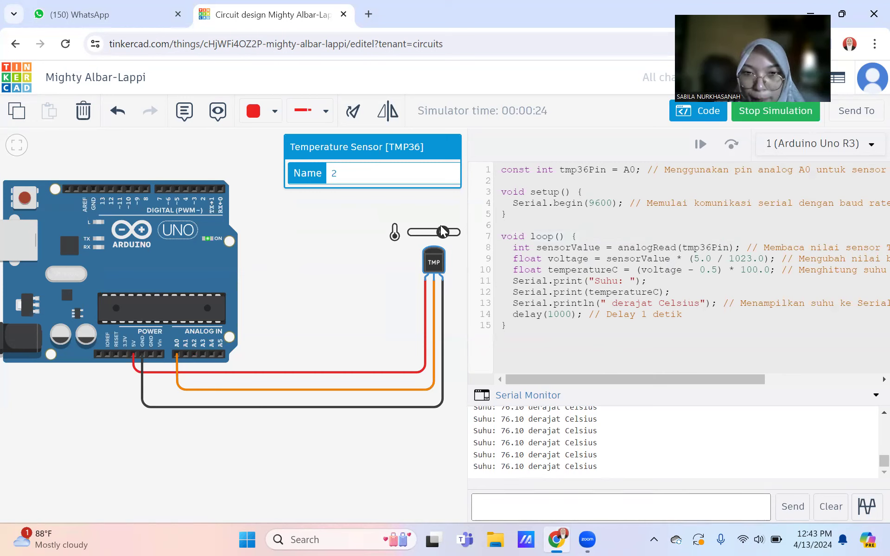
drag(443, 234, 428, 233)
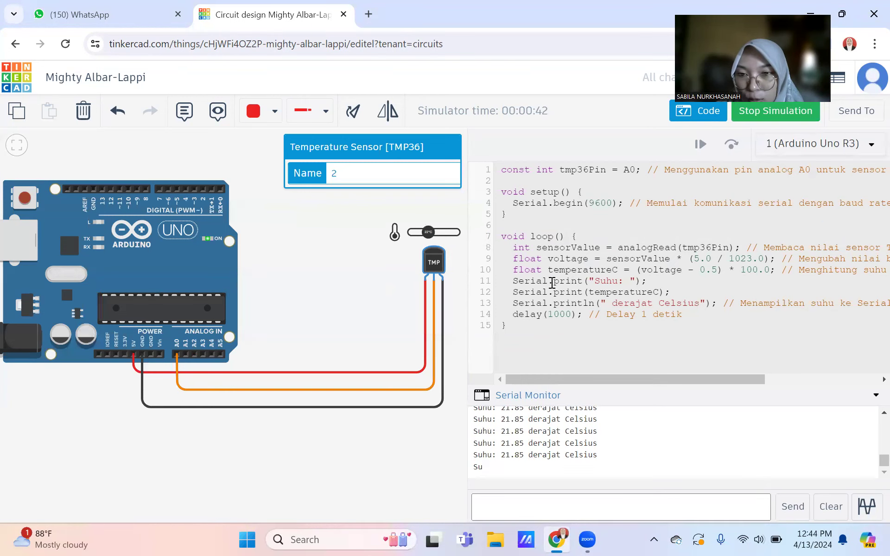
- Deselect the temperature sensor and stop the simulation
click(459, 246)
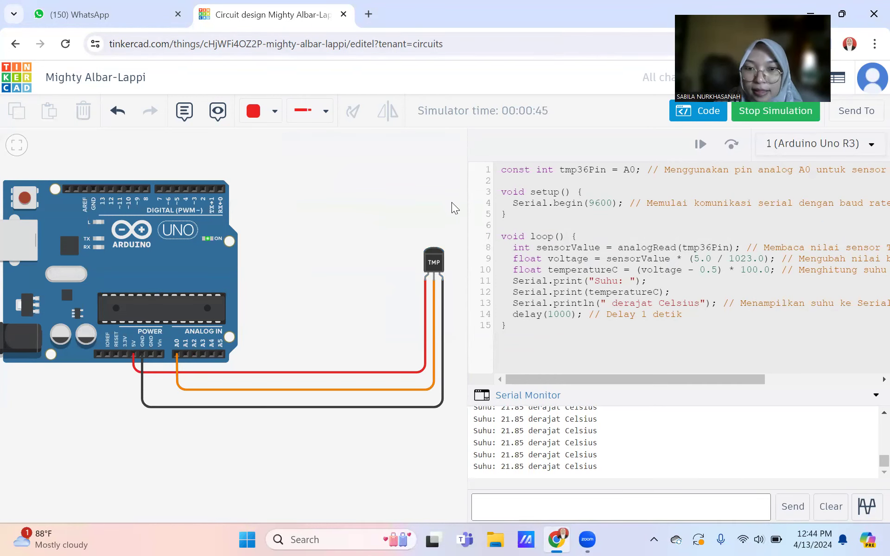
click(747, 116)
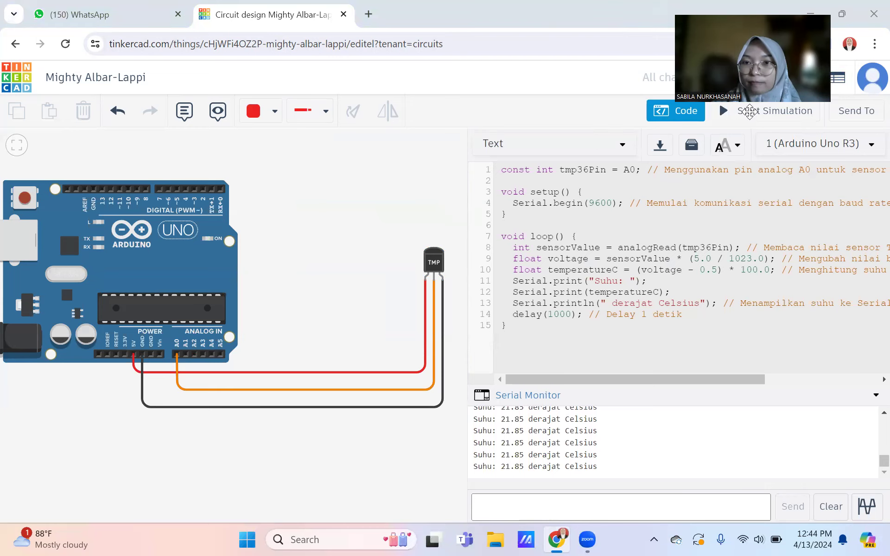
drag(750, 112, 743, 193)
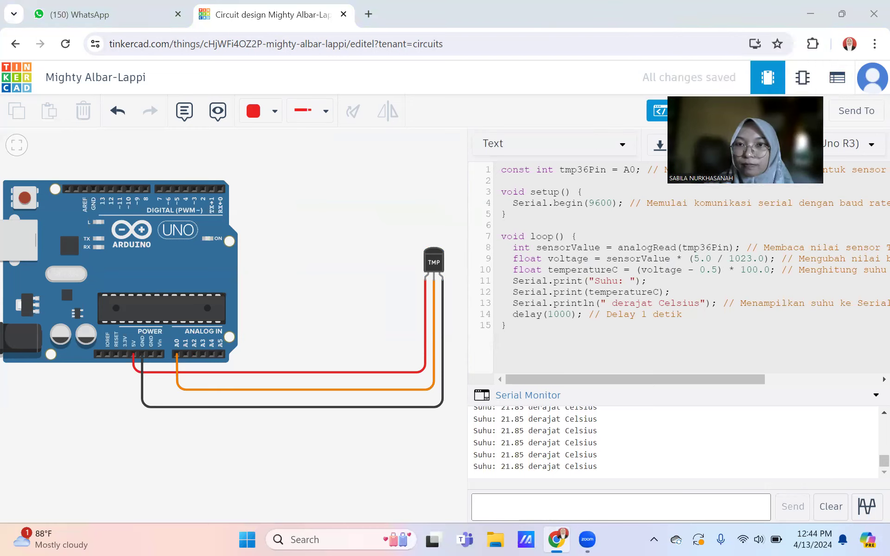